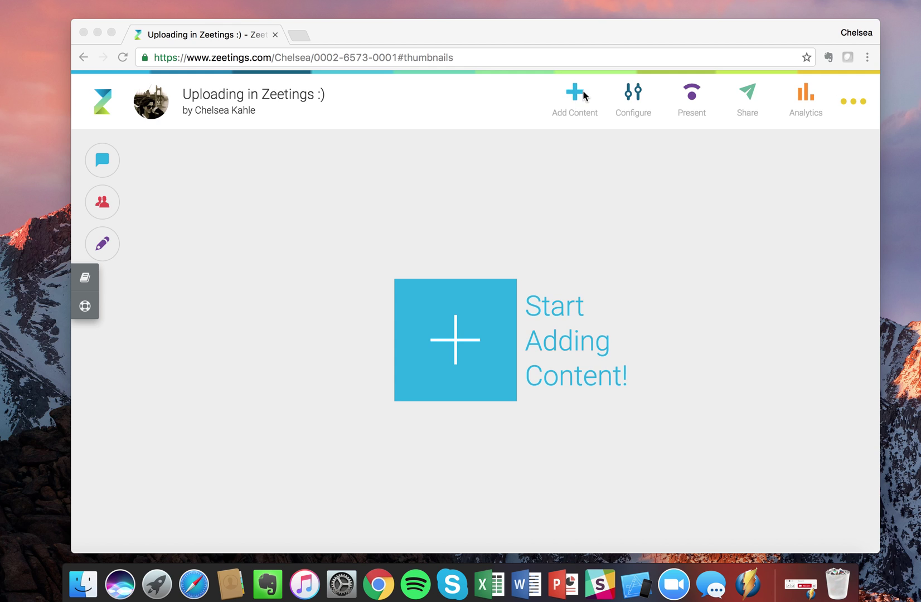
Open the Add Content panel, browse its tiles, and start uploading a PDF or PowerPoint file.
left_click(450, 343)
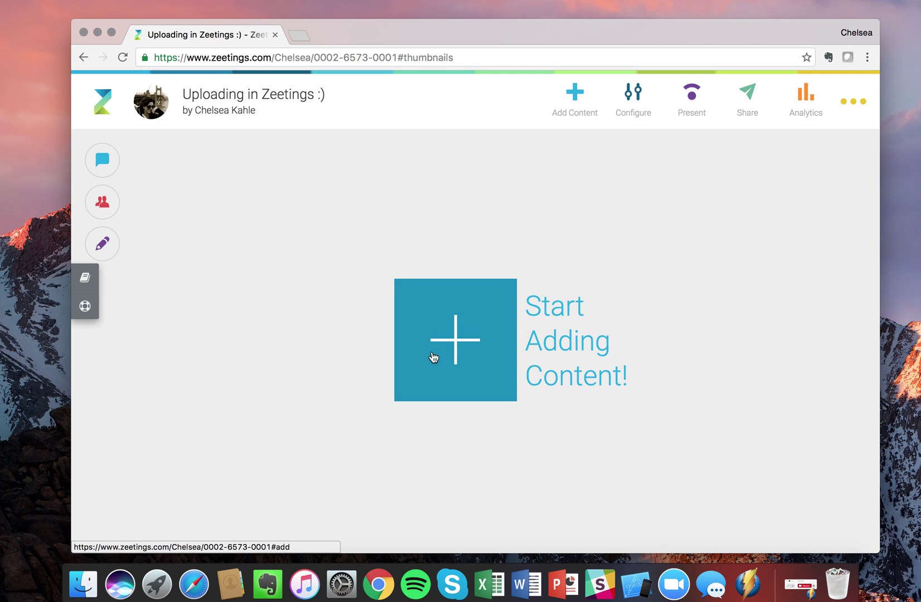
left_click(458, 341)
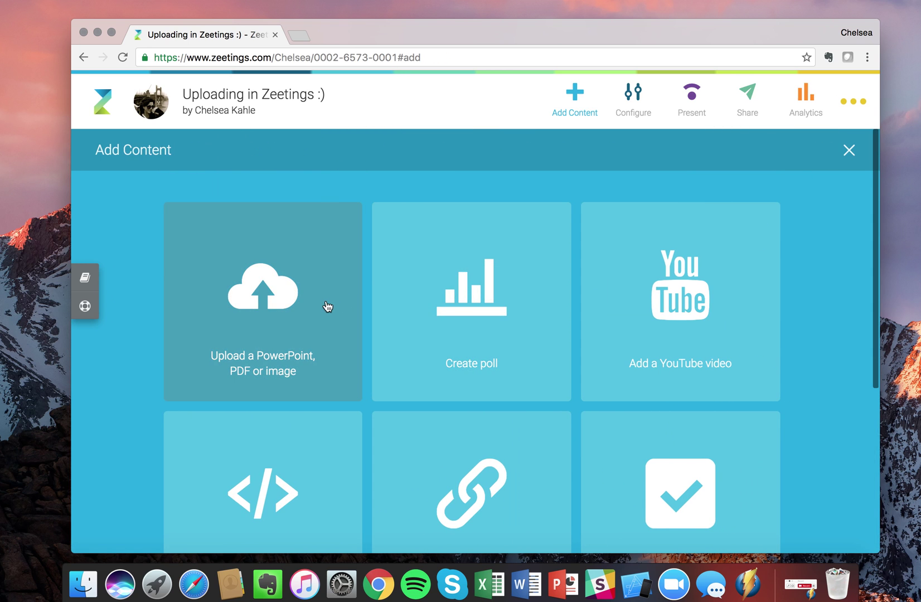
scroll(686, 320, "down", 3)
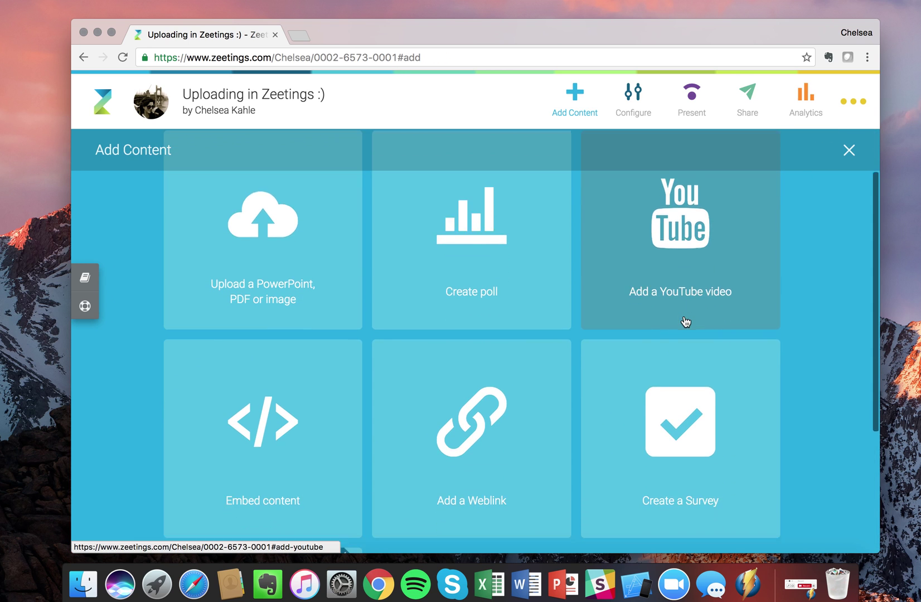
scroll(274, 377, "down", 3)
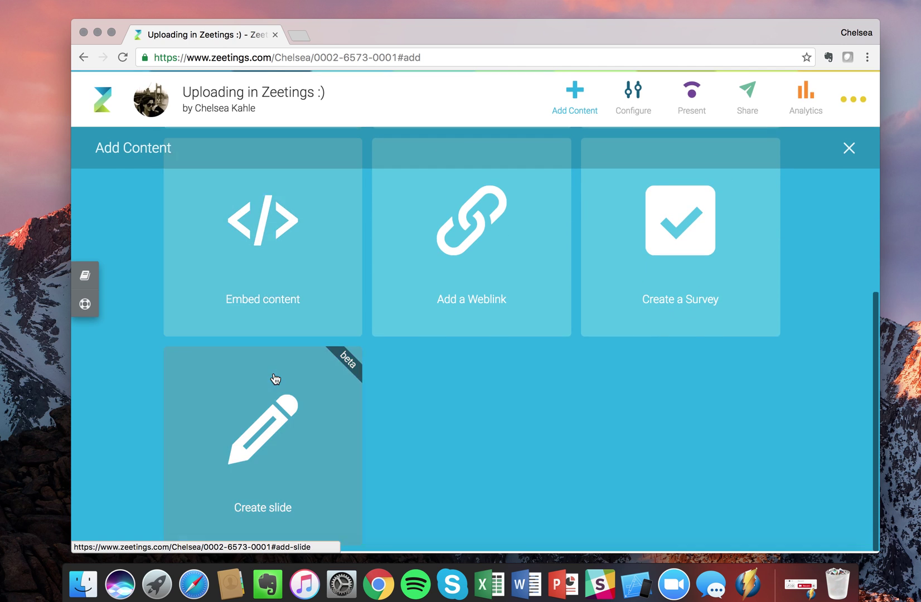
scroll(275, 378, "up", 3)
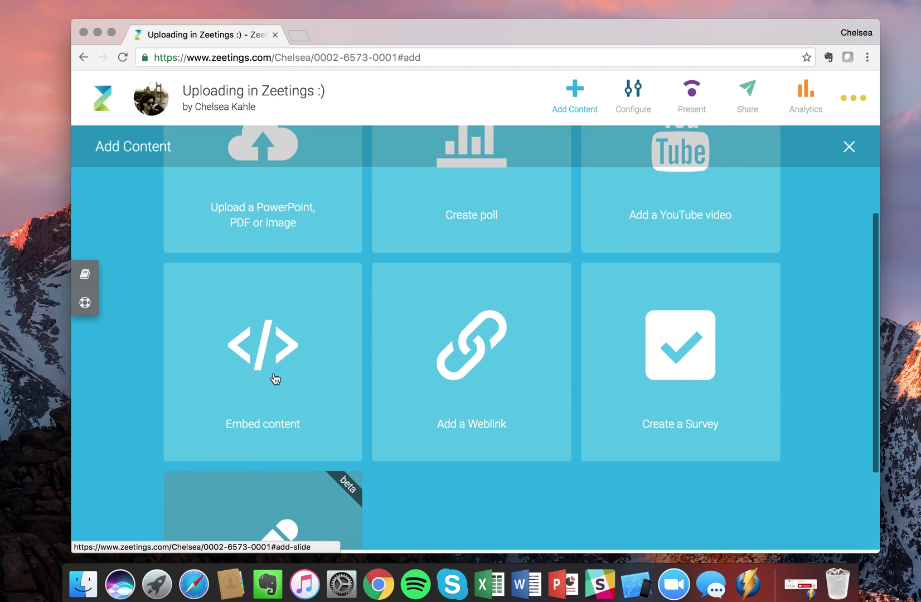
scroll(275, 379, "up", 2)
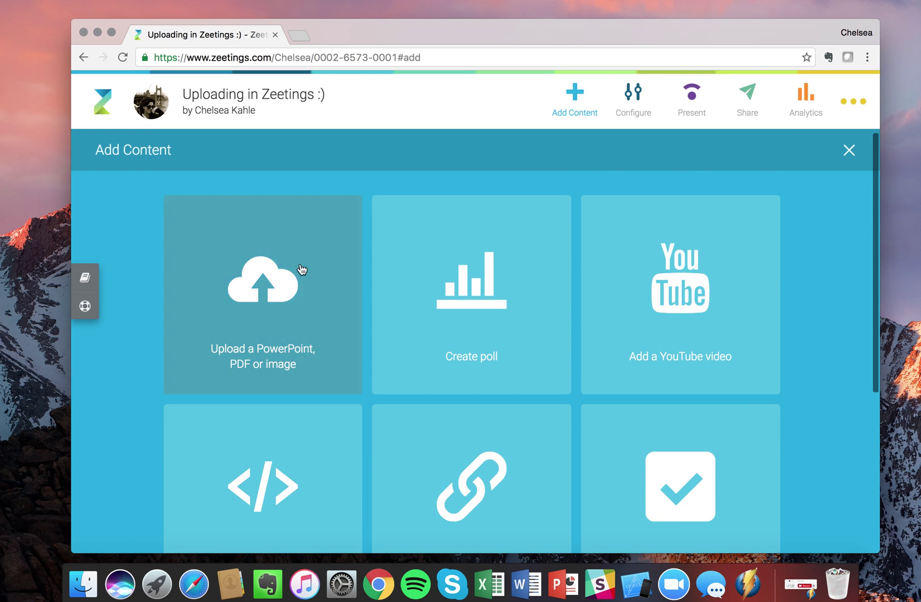
left_click(271, 287)
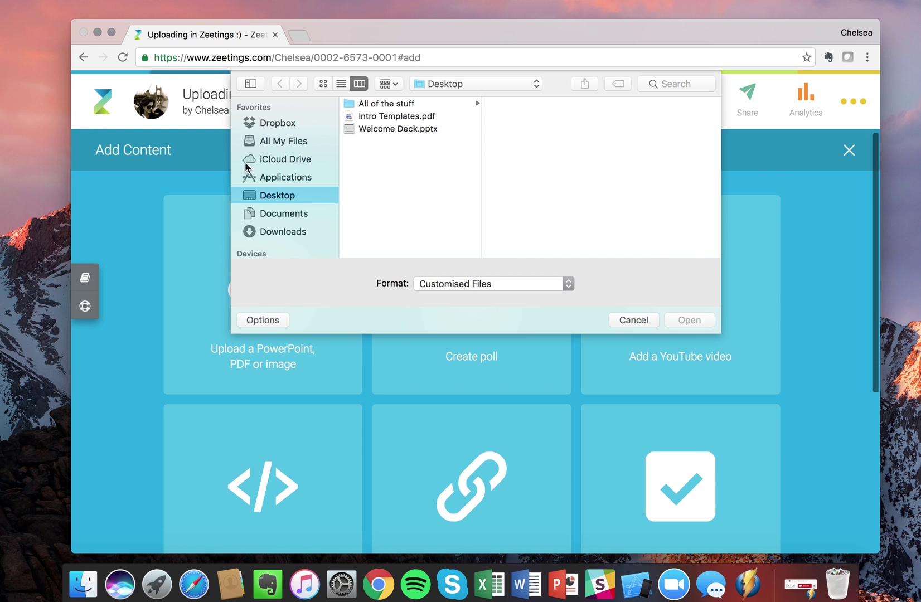
Select Intro Templates.pdf from the Desktop and upload it.
left_click(377, 120)
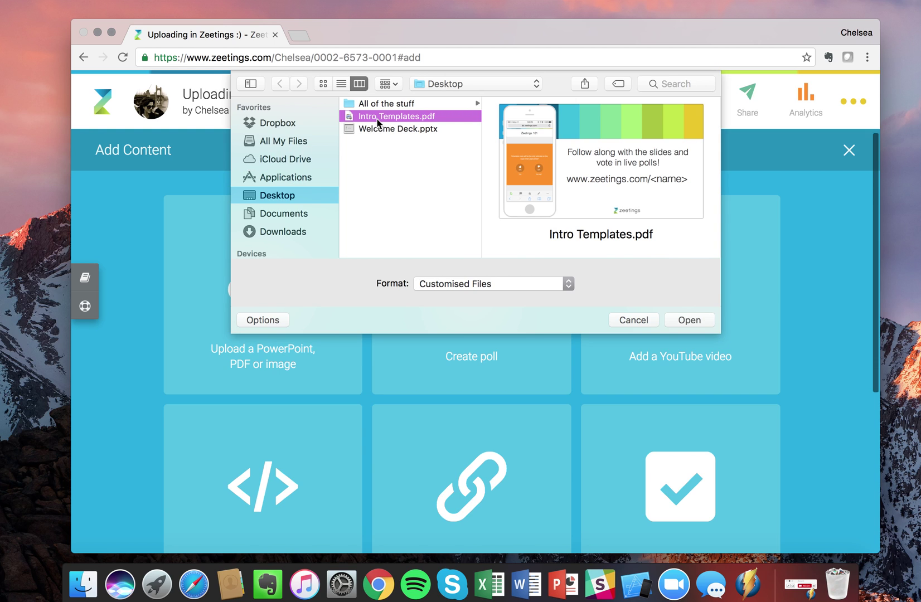
left_click(686, 320)
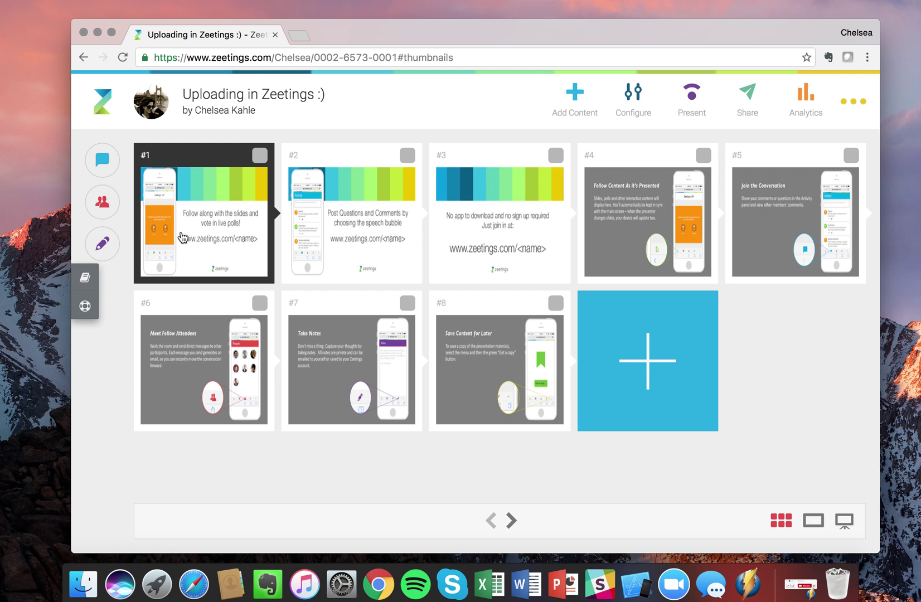
View slide #1 full-size, advance to Join the Conversation, then reopen the add-content choices.
left_click(226, 240)
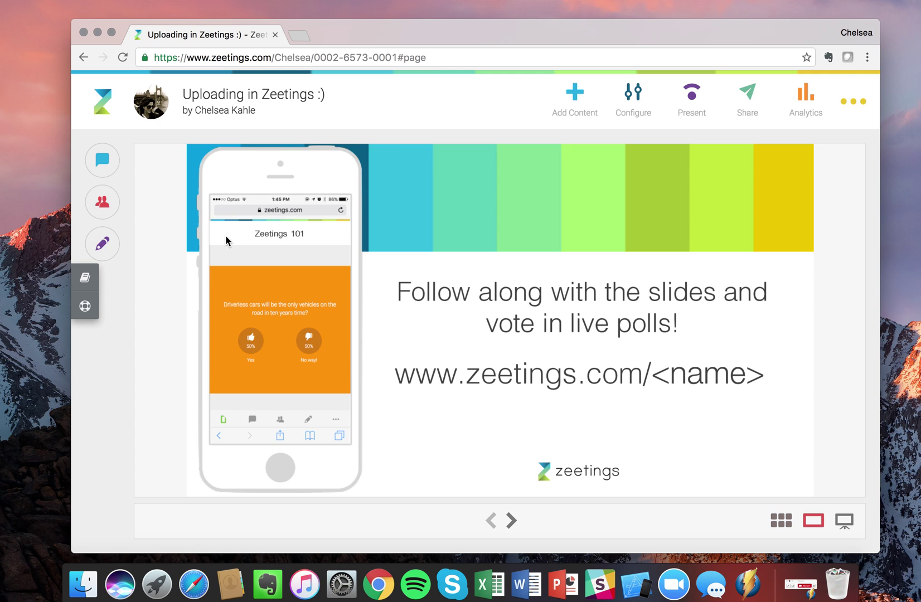
key("Right")
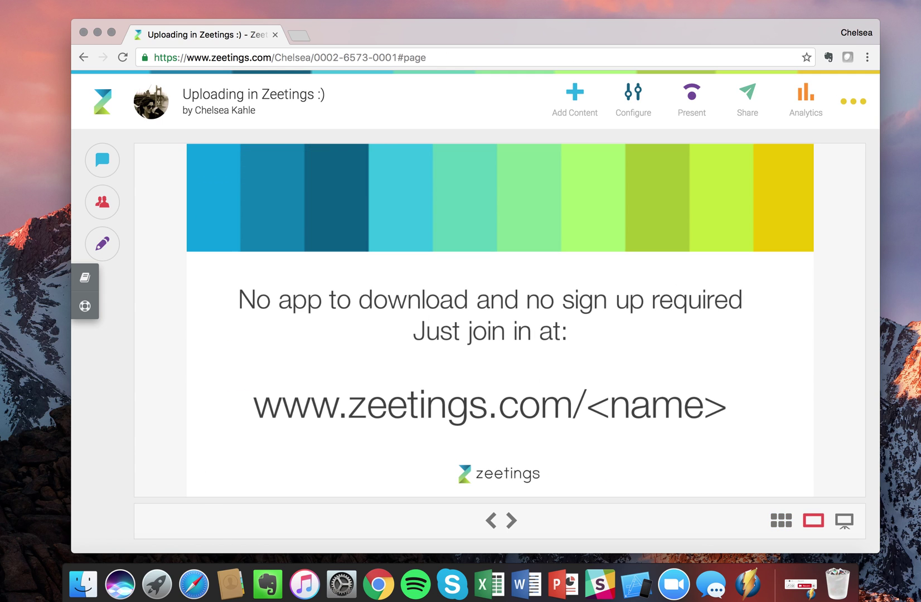
key("Right")
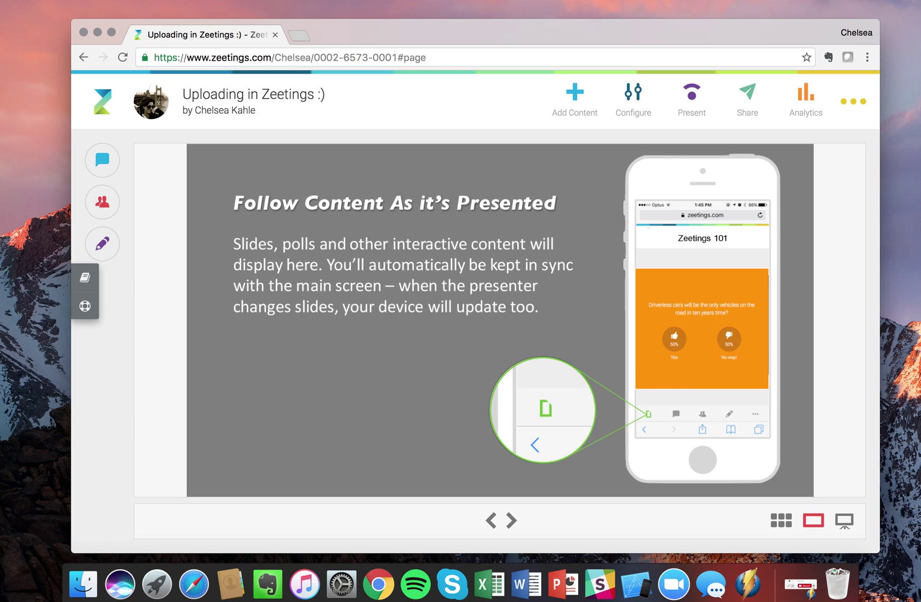
key("Right")
left_click(572, 94)
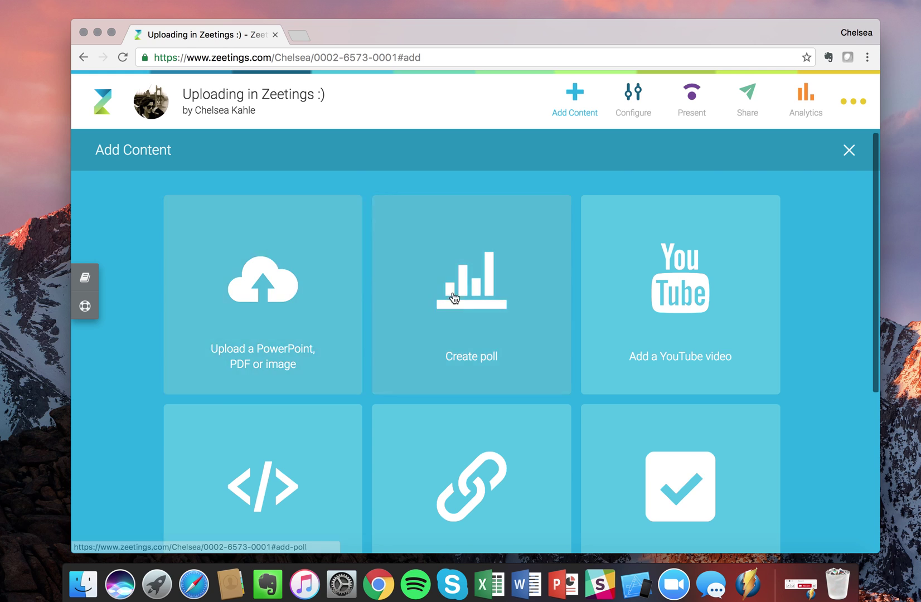
Upload Welcome Deck.pptx from the Desktop as additional content.
left_click(274, 312)
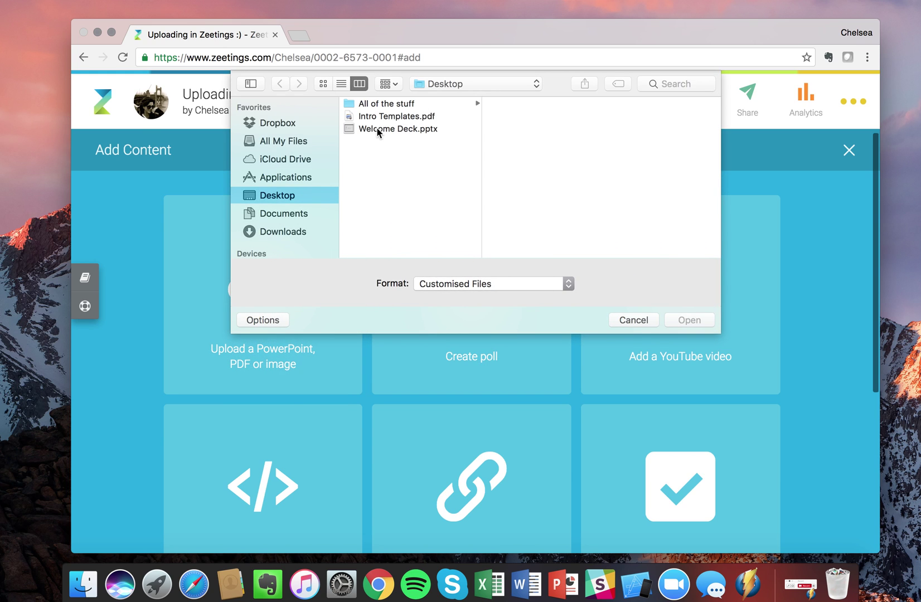
left_click(379, 129)
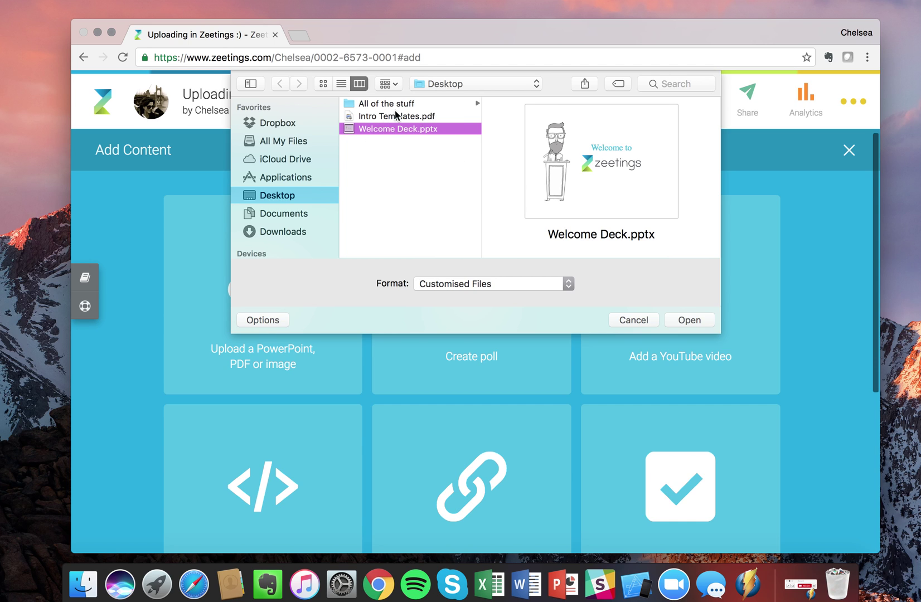
left_click(689, 320)
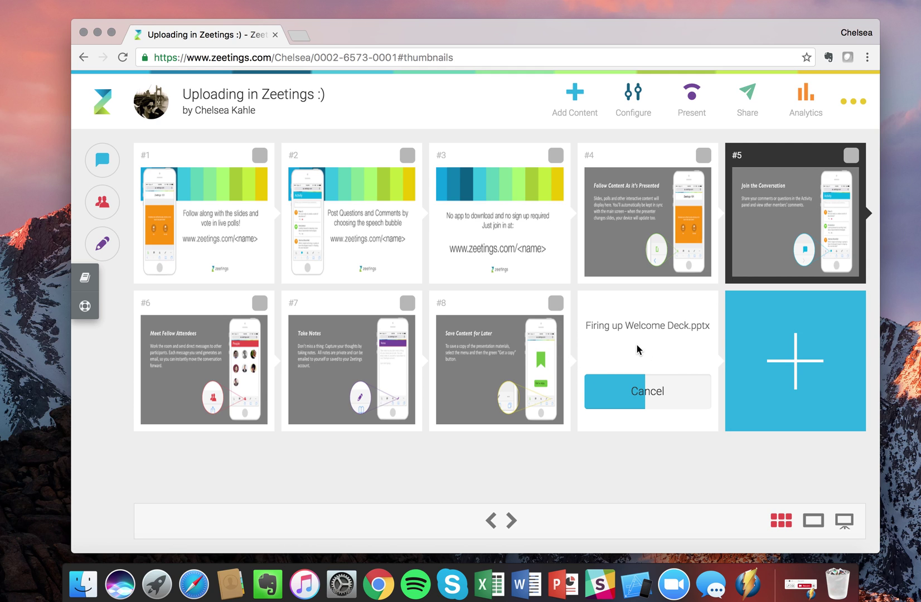
Open the Add Content panel from the blue + tile and begin creating a poll.
left_click(795, 367)
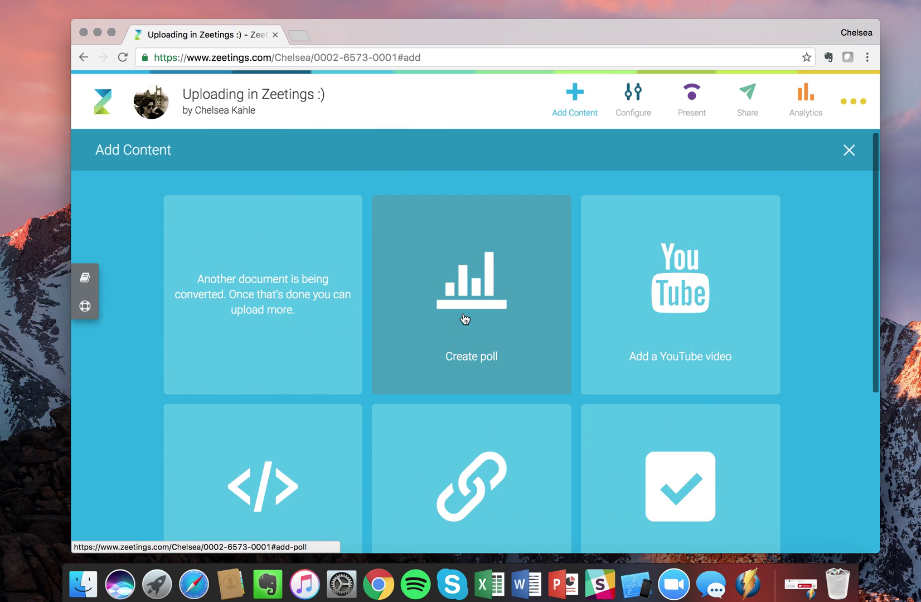
left_click(465, 319)
Create a Thumbs up/down poll with the question 'Do you like Zeetings?'.
left_click(352, 300)
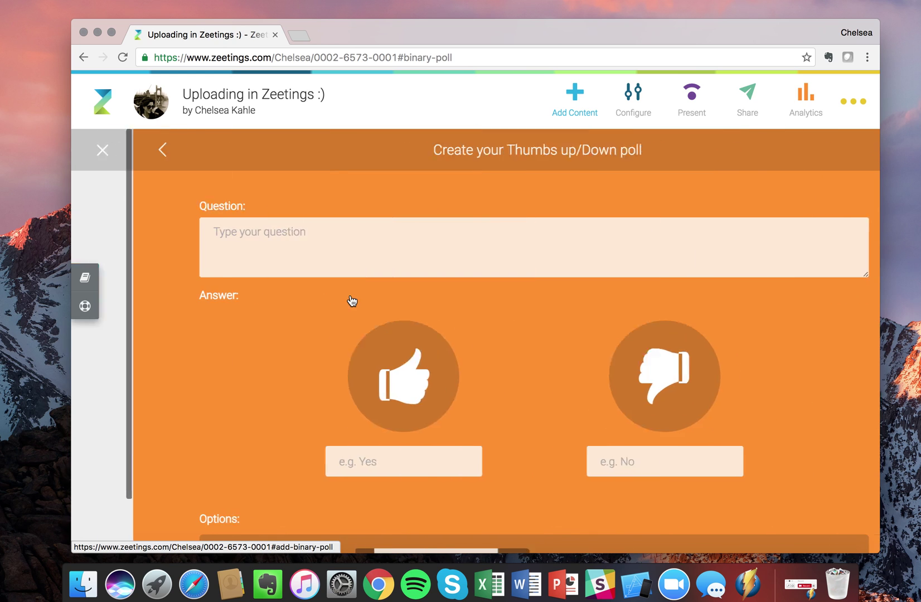
type("Do you like")
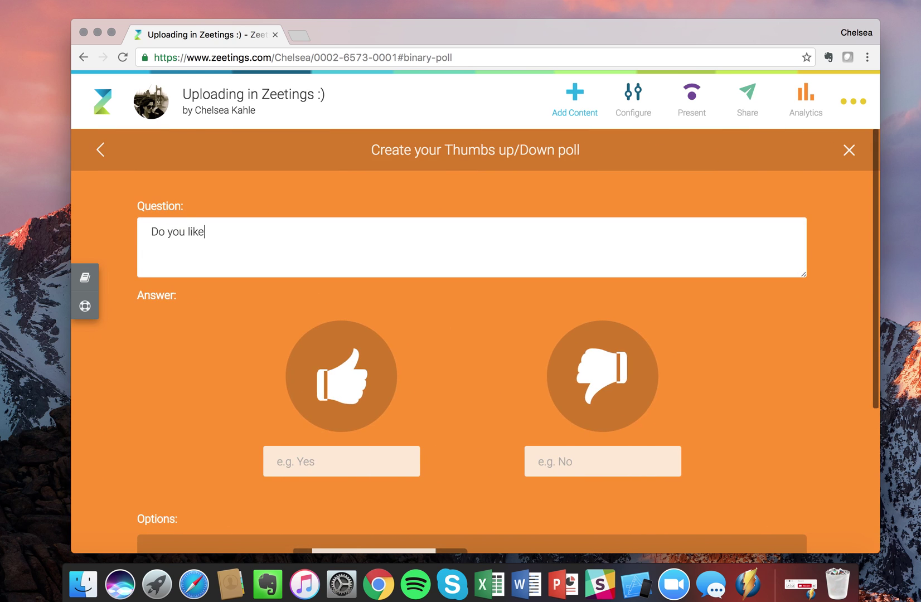
type(" Zeetings?")
scroll(601, 361, "down", 5)
left_click(452, 521)
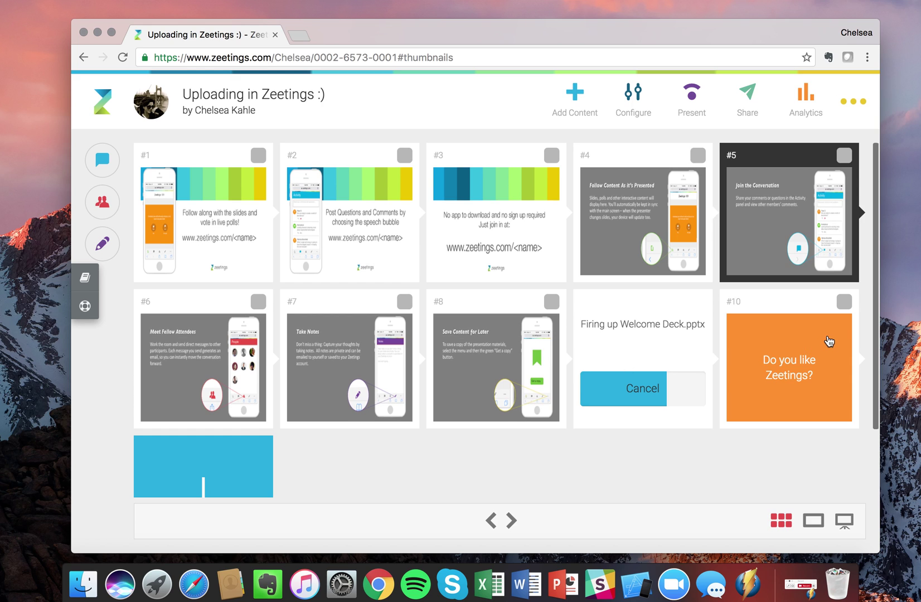
Move poll slide #10 before slide 4, then deselect it.
left_click(845, 303)
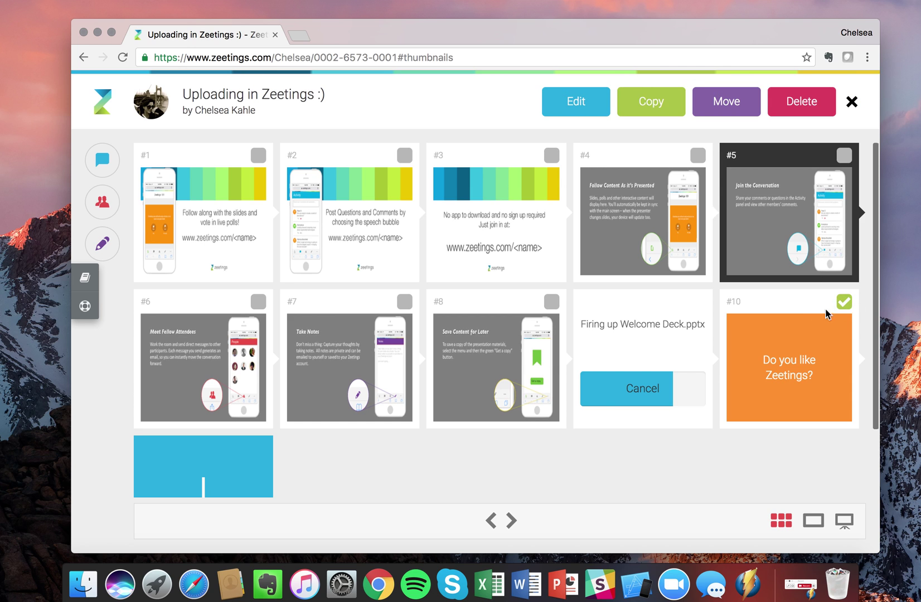
left_click(728, 101)
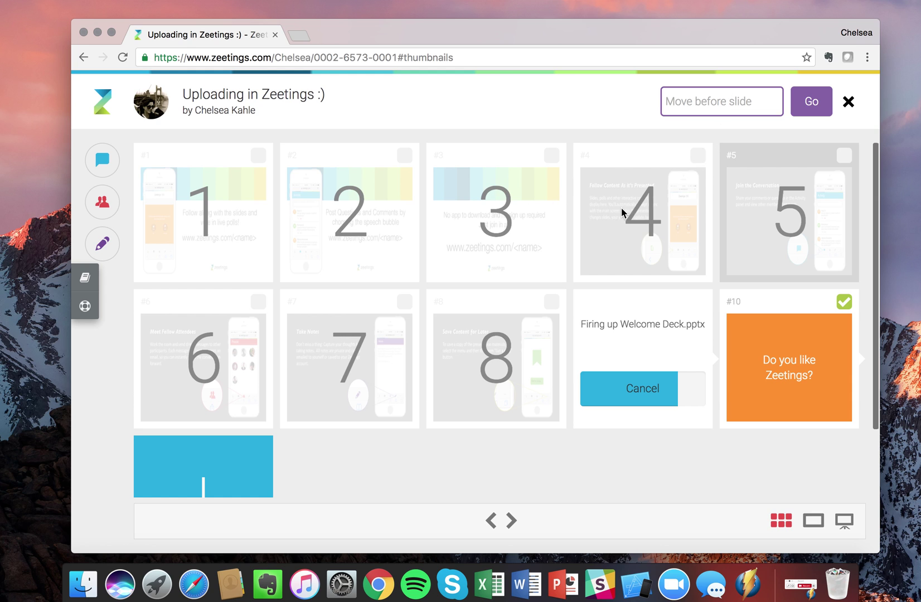
left_click(681, 100)
type("4")
key("Return")
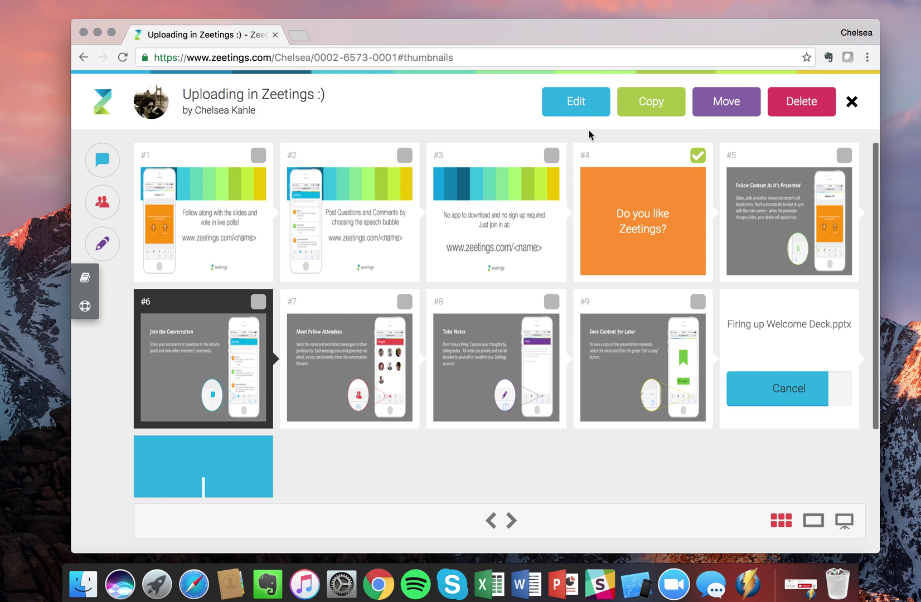
left_click(698, 156)
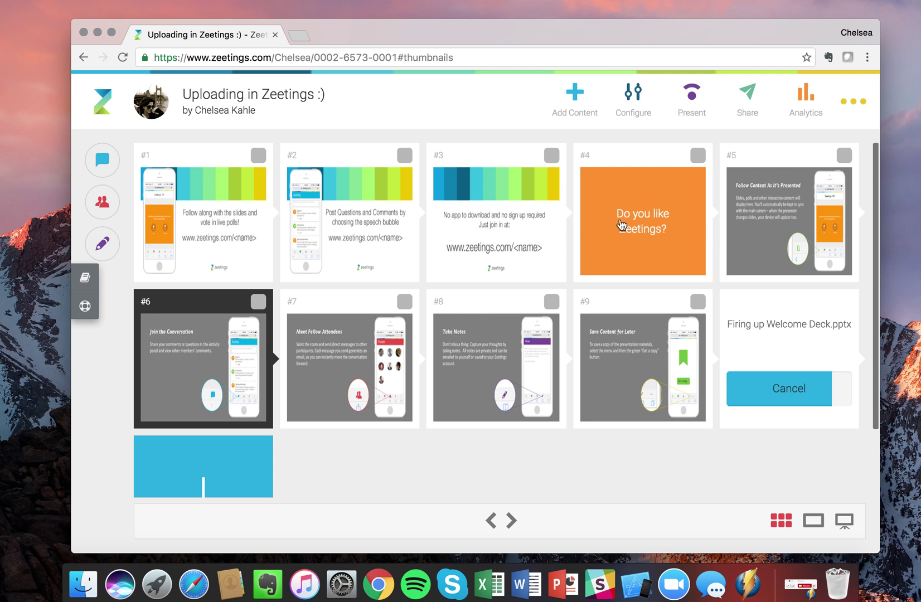
left_click_drag(635, 230, 589, 224)
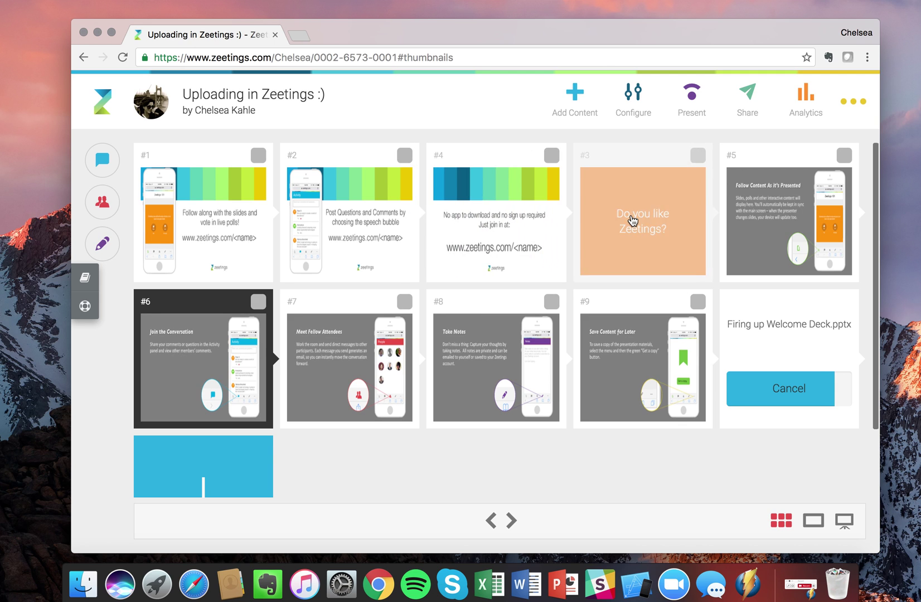
left_click_drag(633, 221, 635, 217)
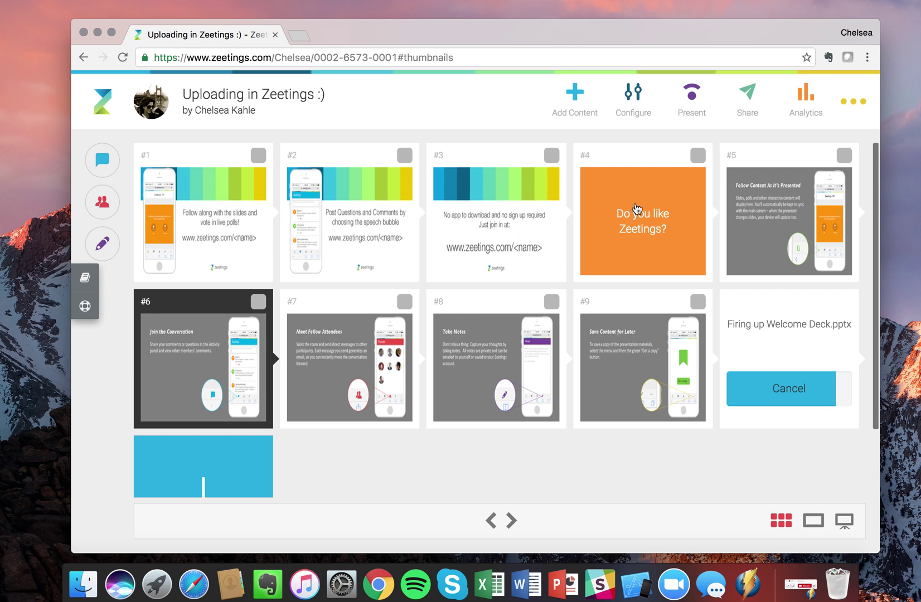
left_click(257, 157)
Move intro slides #1–#3 before slide 5, correcting a mistyped 45 to 5.
left_click(404, 157)
left_click(552, 157)
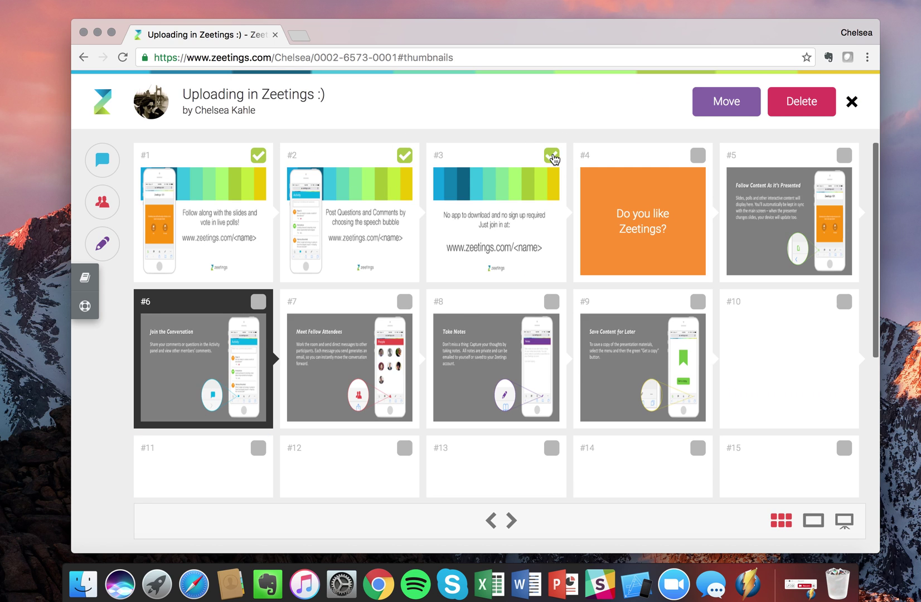
left_click(728, 115)
type("45")
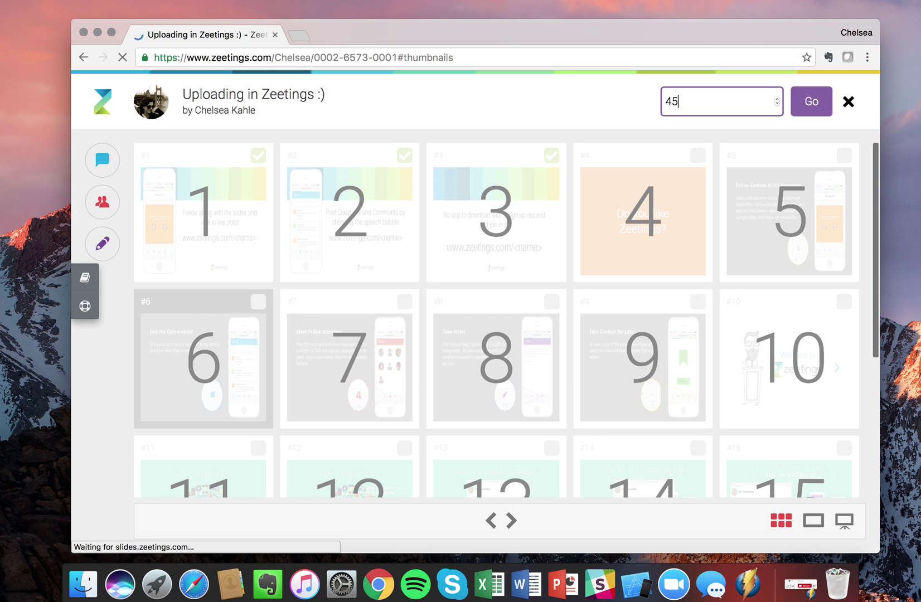
key("Return")
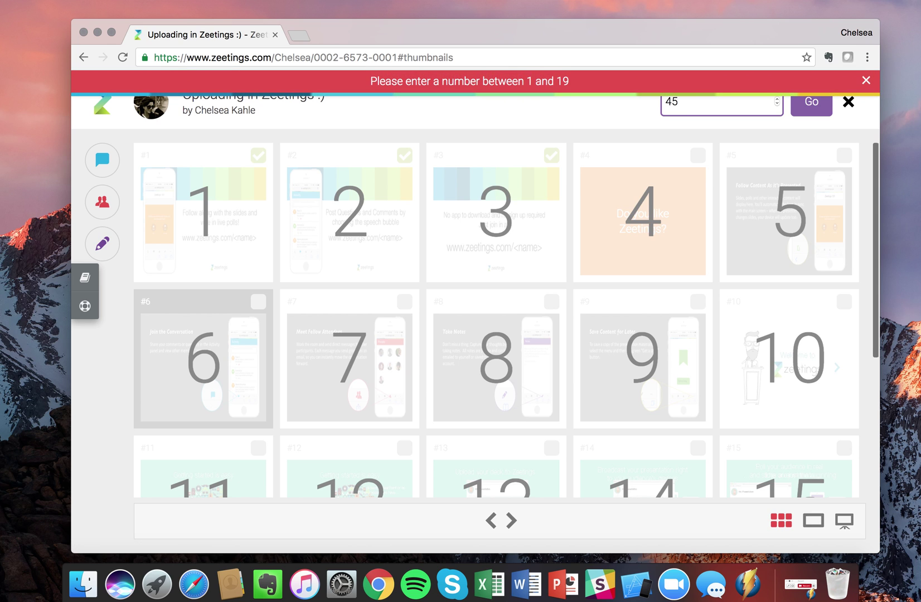
key("BackSpace")
key("BackSpace")
type("5")
key("Return")
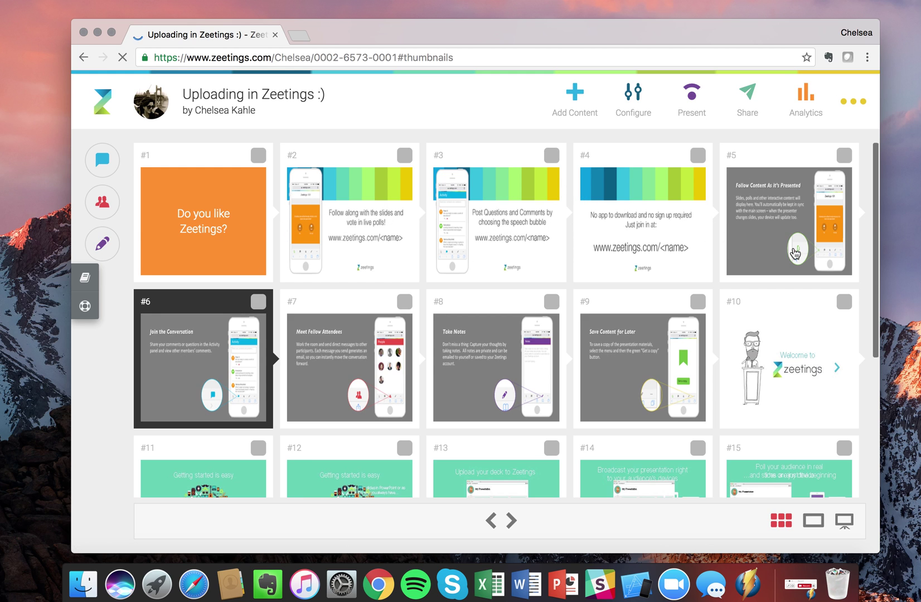
Open the Welcome to zeetings slide alone, advance through the deck, then return to the overview.
scroll(726, 214, "down", 3)
scroll(726, 215, "down", 4)
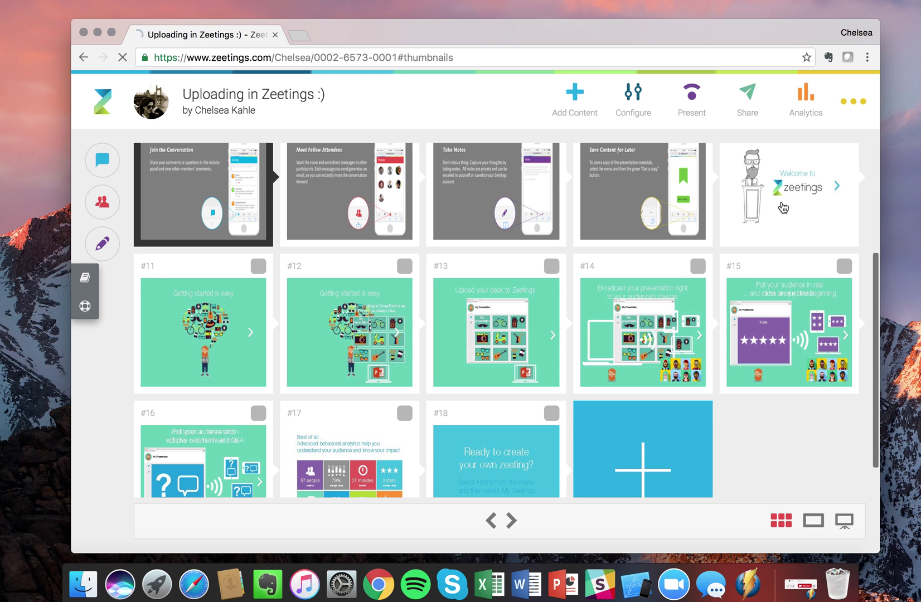
scroll(749, 221, "up", 2)
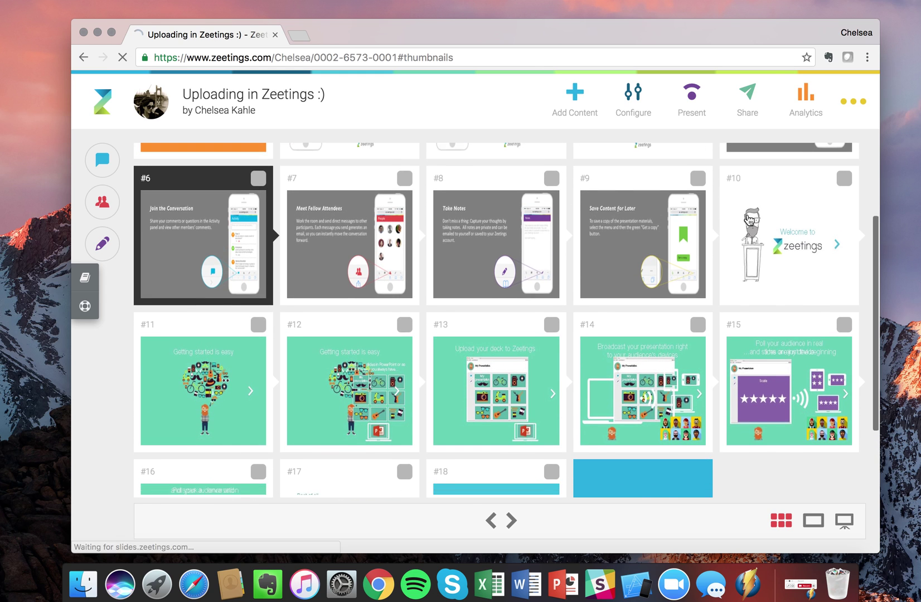
scroll(781, 207, "down", 2)
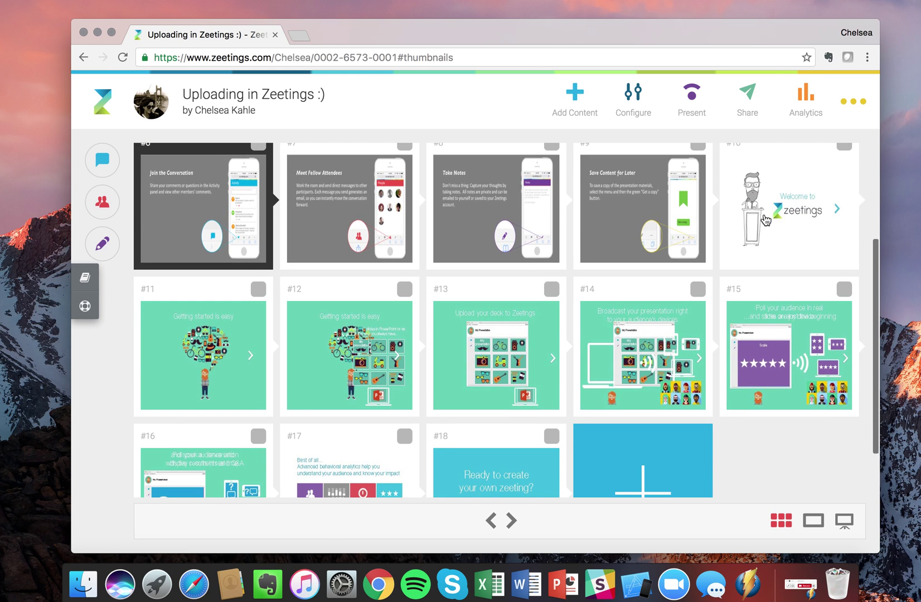
left_click(765, 217)
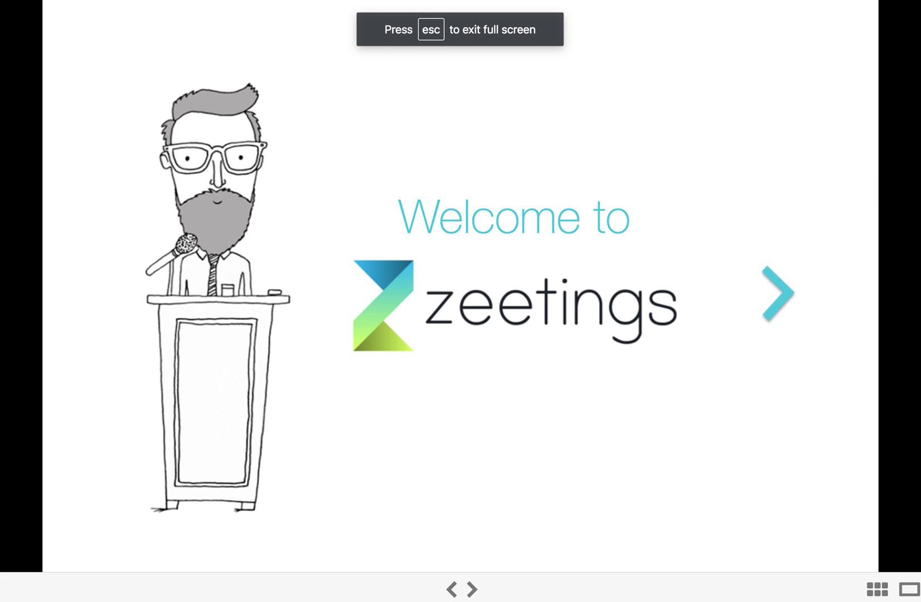
key("Right")
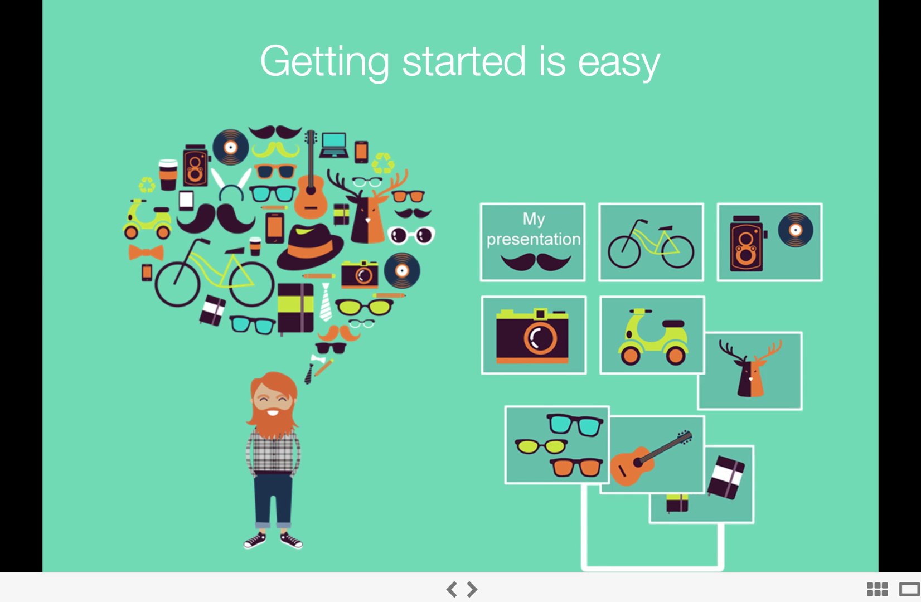
left_click(877, 590)
Select slides #16–#18 and delete them.
scroll(813, 429, "down", 2)
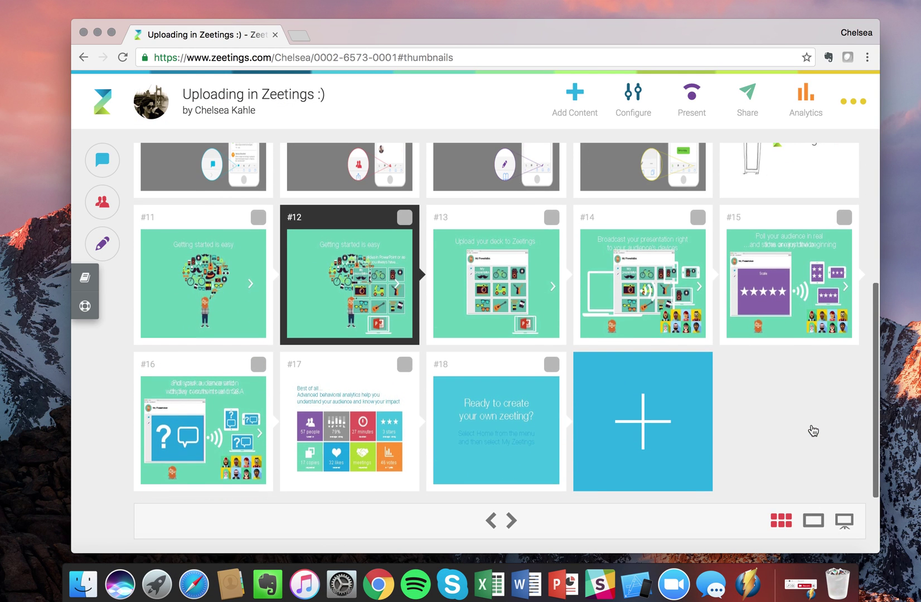
scroll(813, 429, "up", 1)
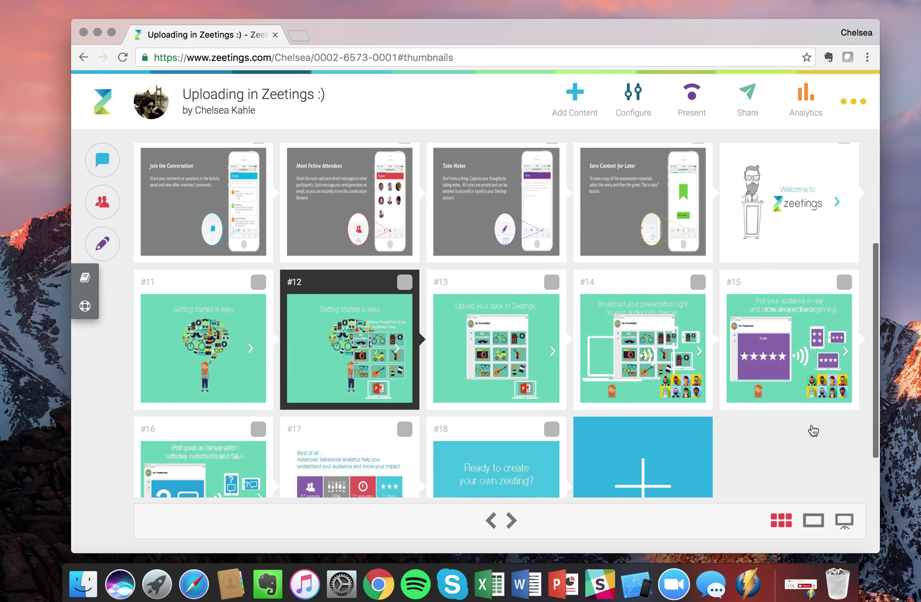
scroll(670, 385, "down", 2)
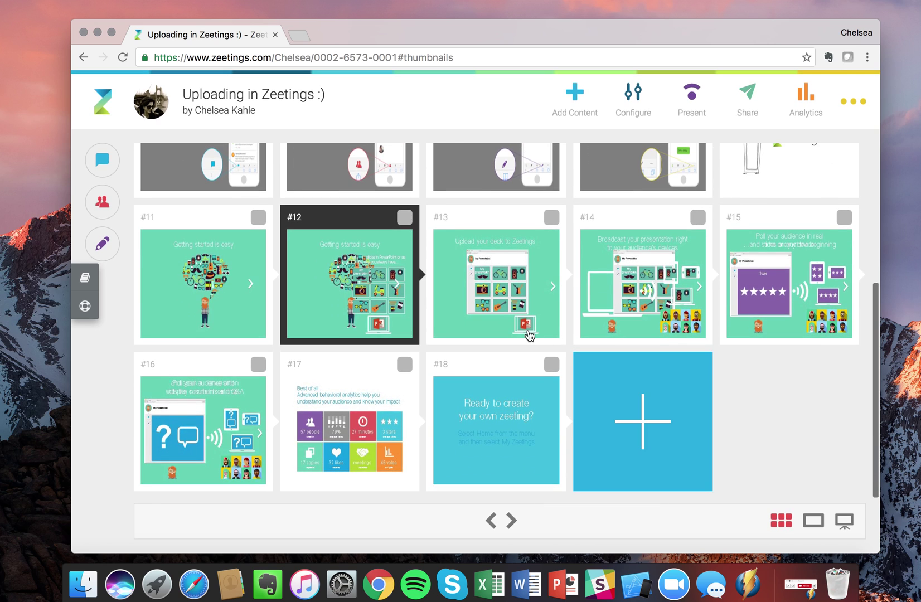
left_click(552, 364)
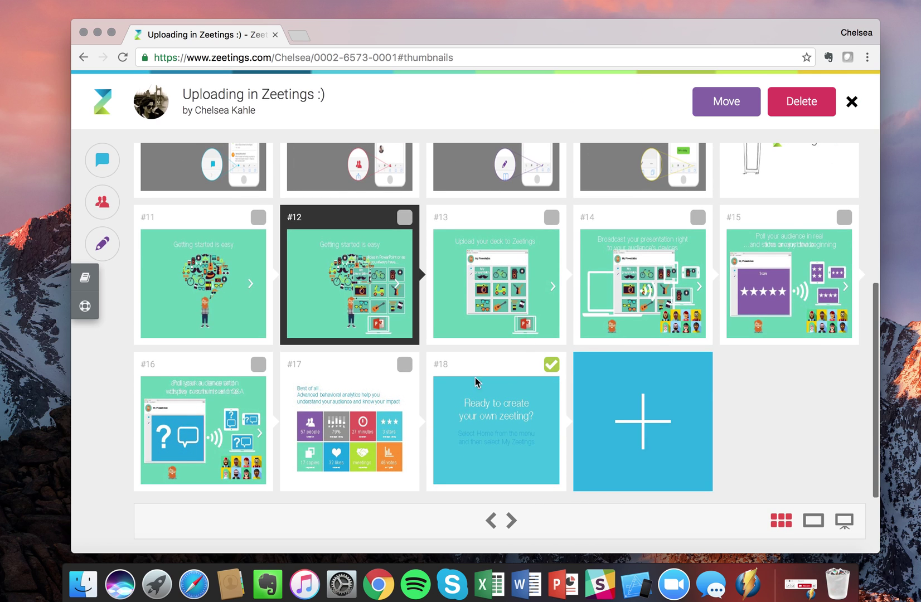
left_click(257, 366)
left_click(781, 112)
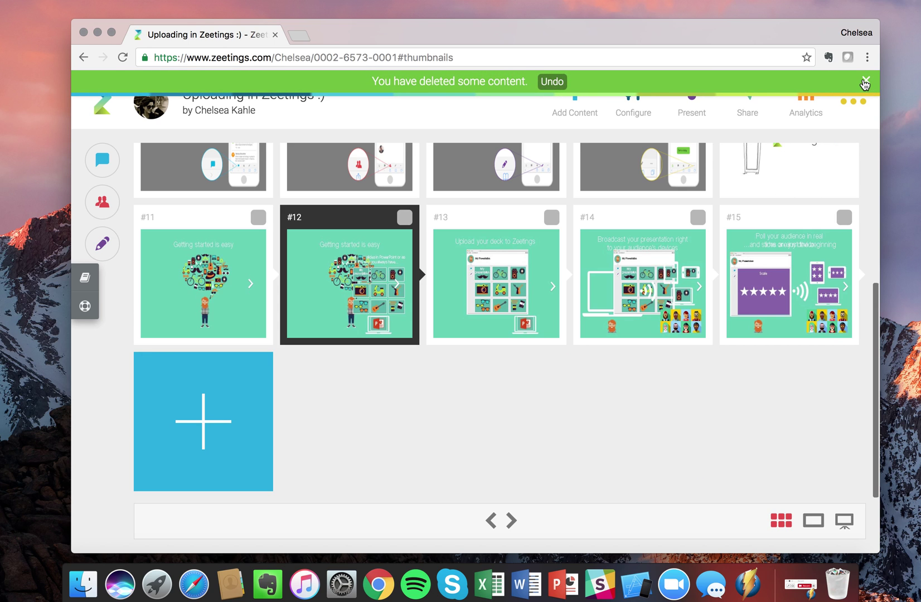
Undo the deletion to restore the slides and dismiss the restore notice.
left_click(553, 82)
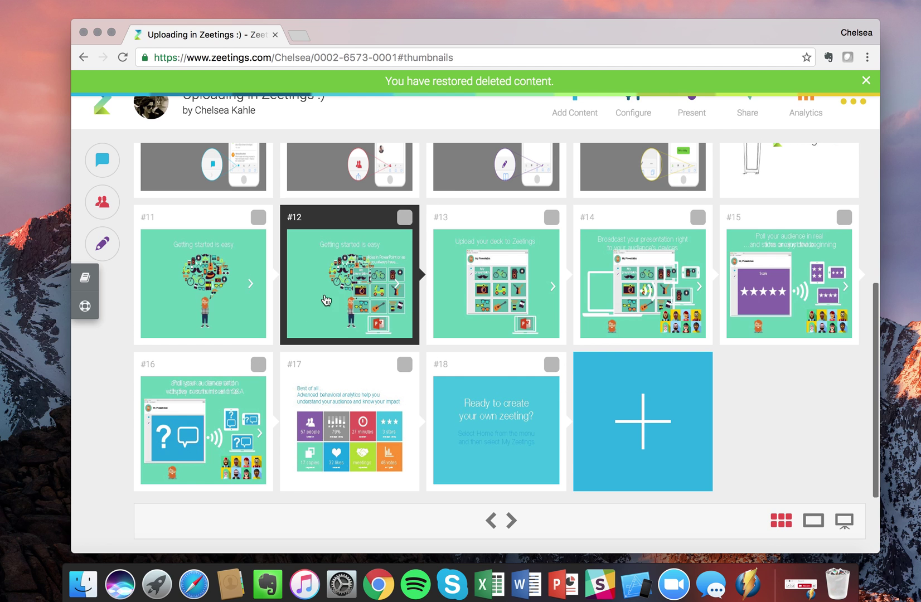
left_click(867, 82)
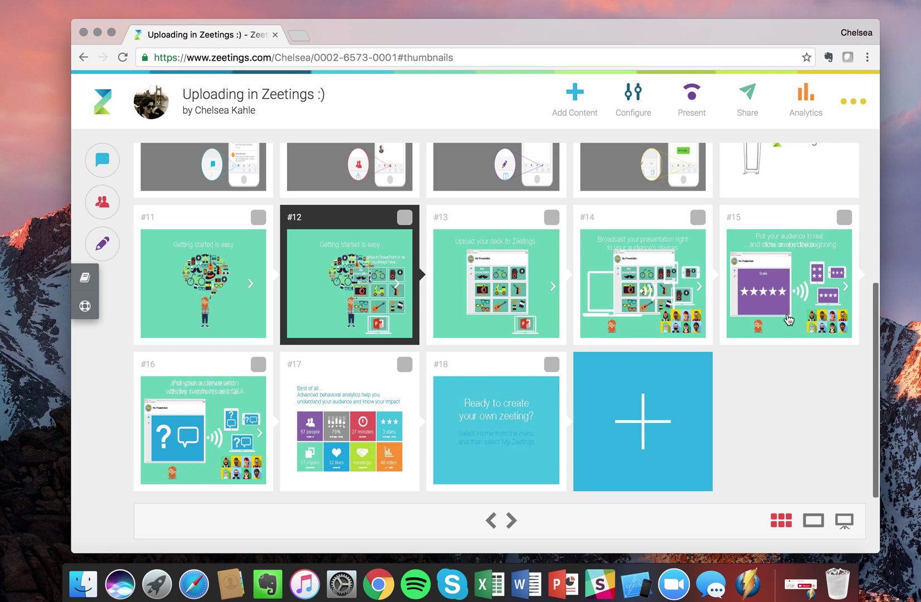
scroll(778, 329, "up", 5)
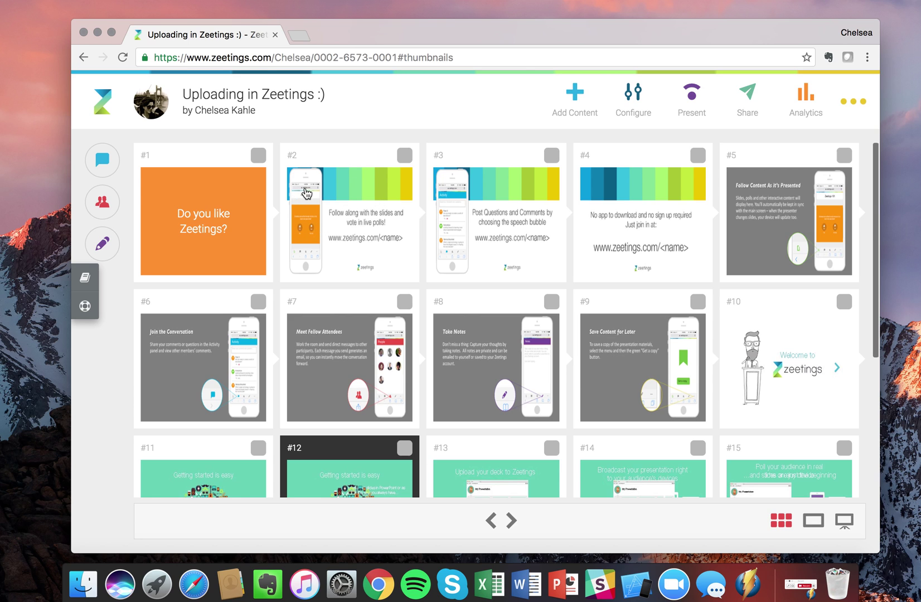
left_click(346, 223)
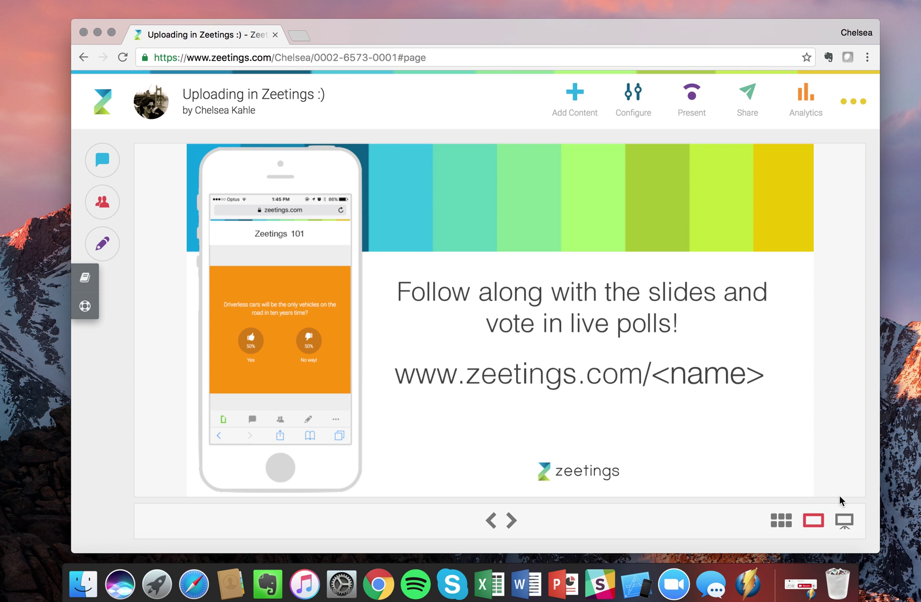
left_click(844, 519)
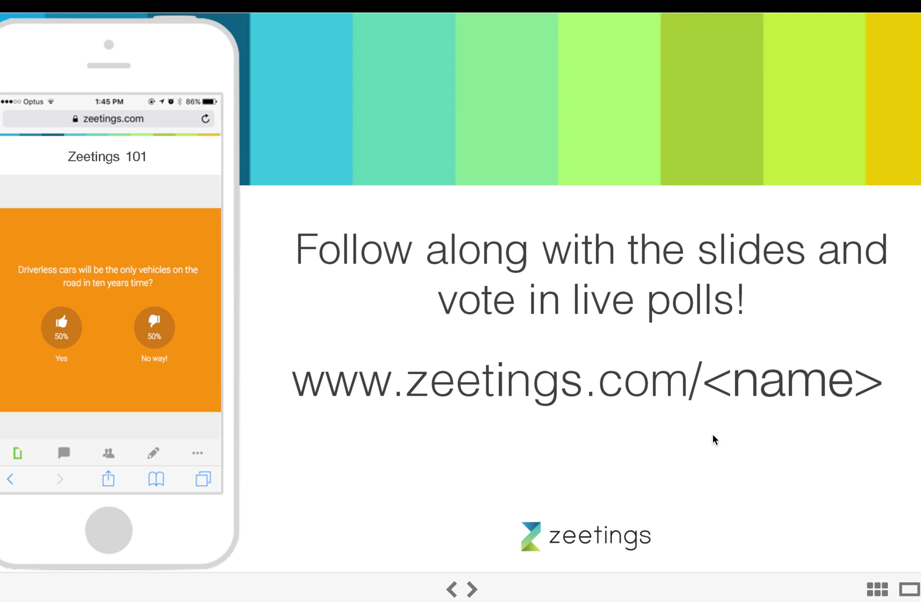
left_click(714, 440)
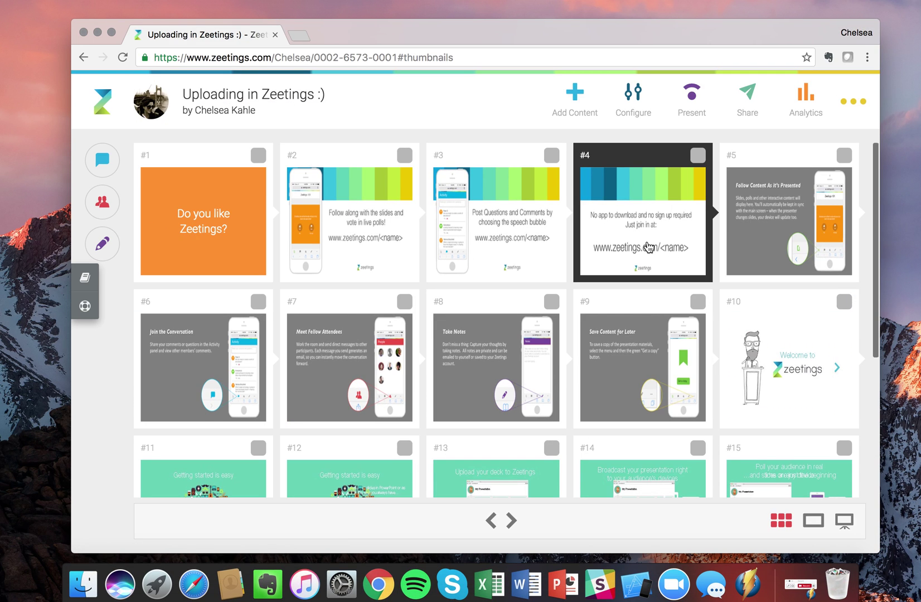
scroll(649, 247, "down", 1)
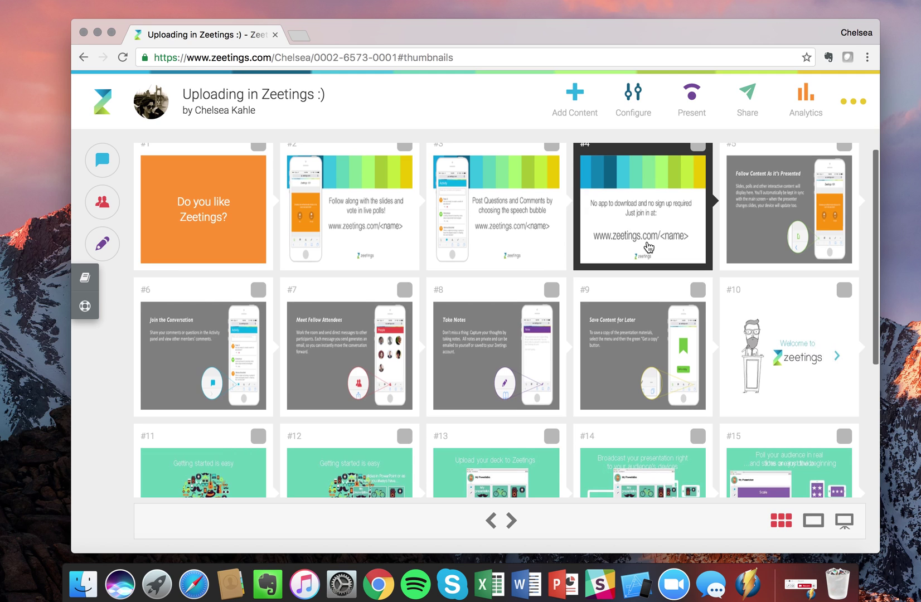
scroll(649, 248, "down", 2)
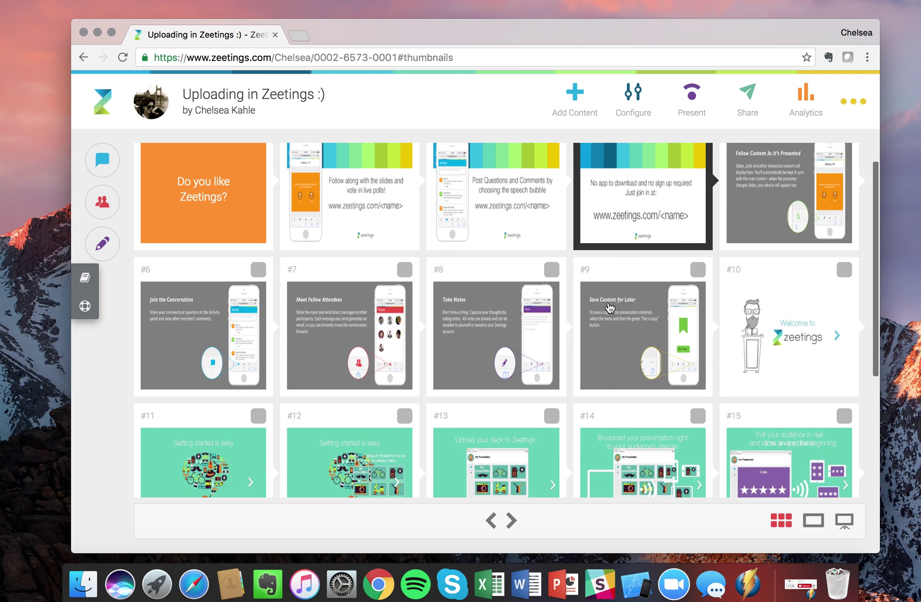
scroll(608, 306, "down", 10)
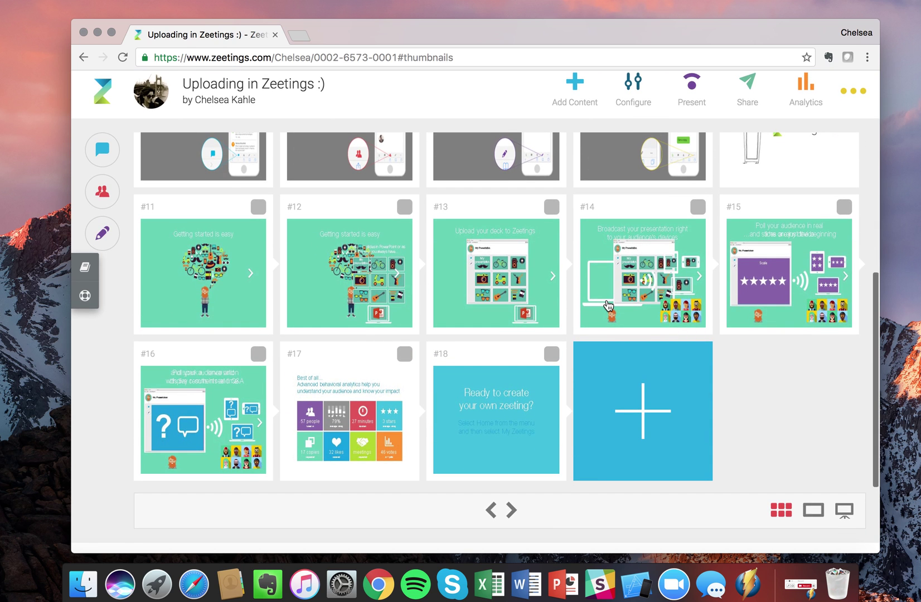
scroll(608, 306, "up", 10)
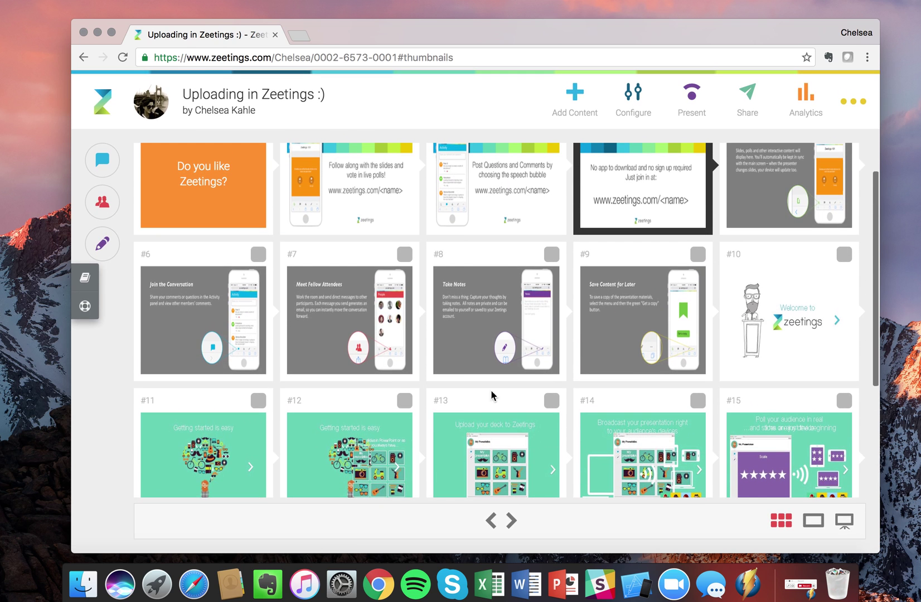
scroll(474, 263, "up", 2)
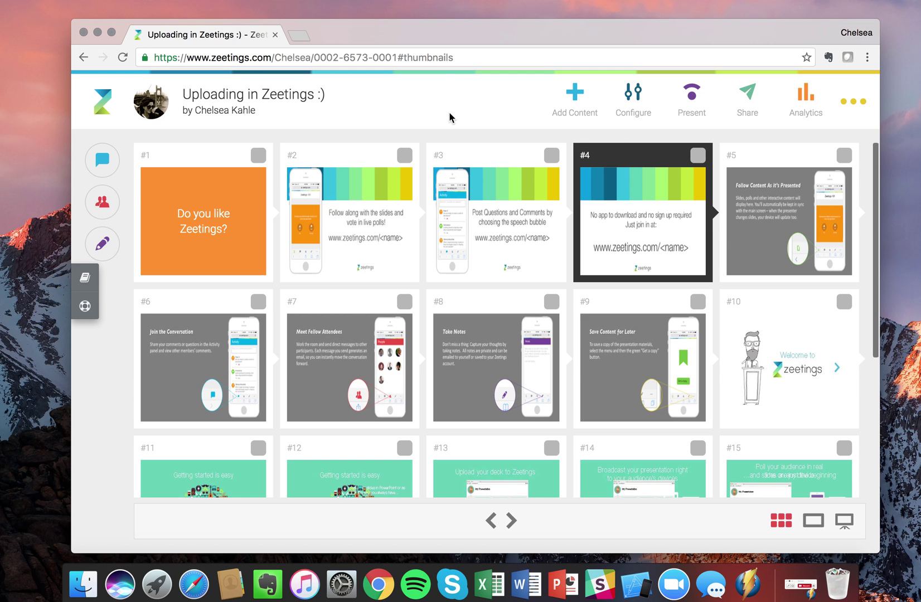
left_click(605, 2)
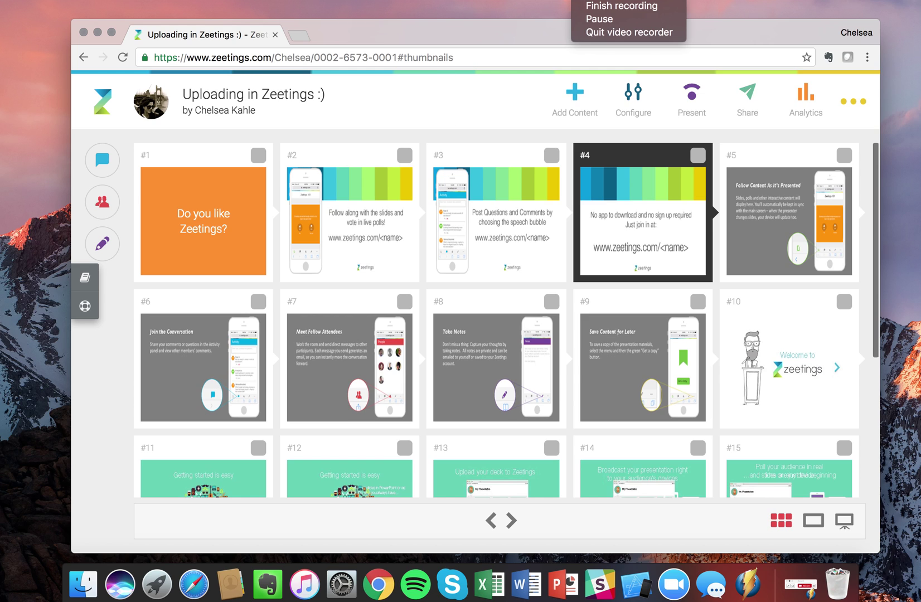